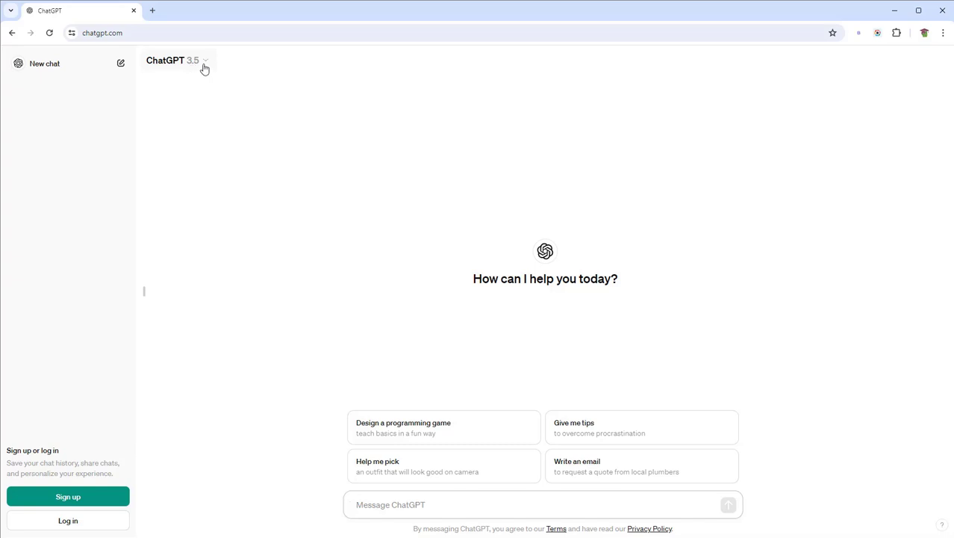
click(206, 65)
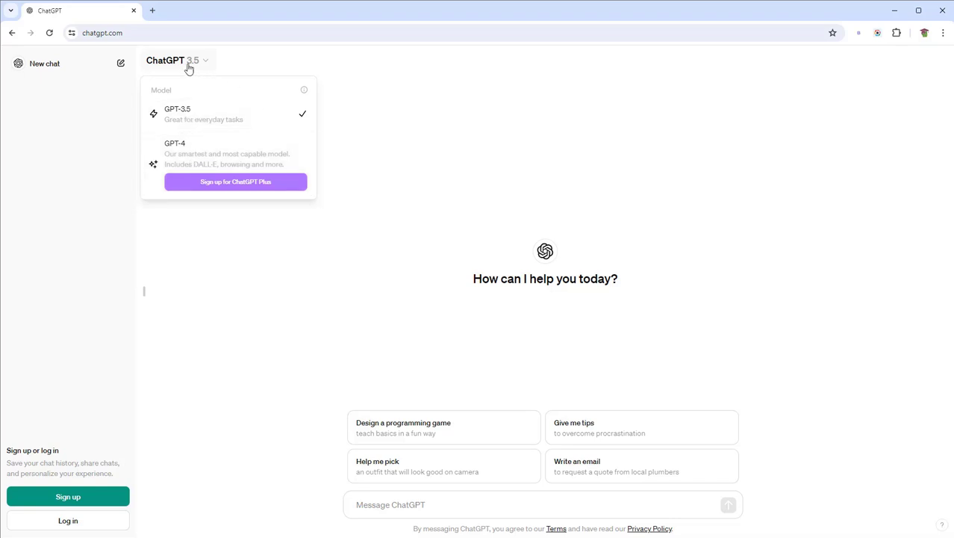
click(390, 134)
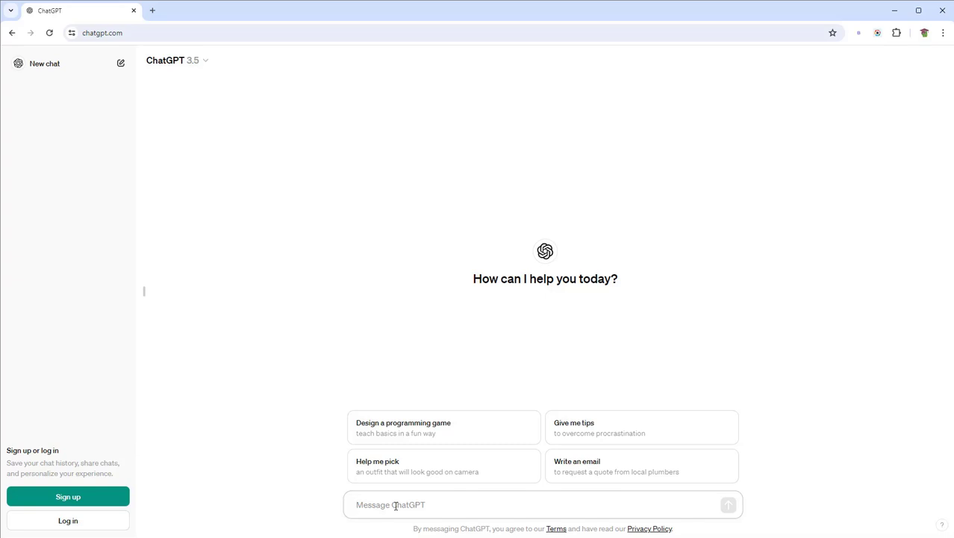
Send the greeting 'xin chào' to ChatGPT and receive its Vietnamese reply
text(xin cha)
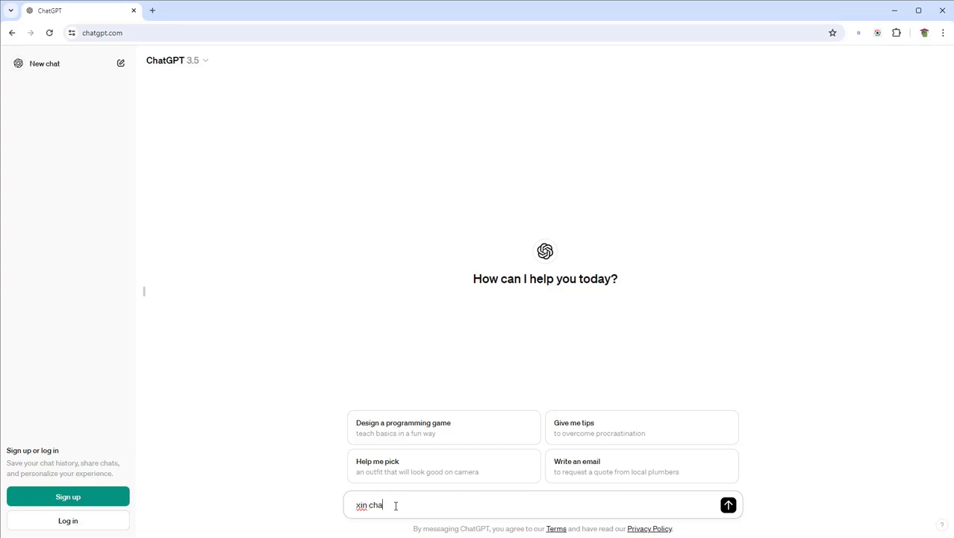
text(of)
key(Return)
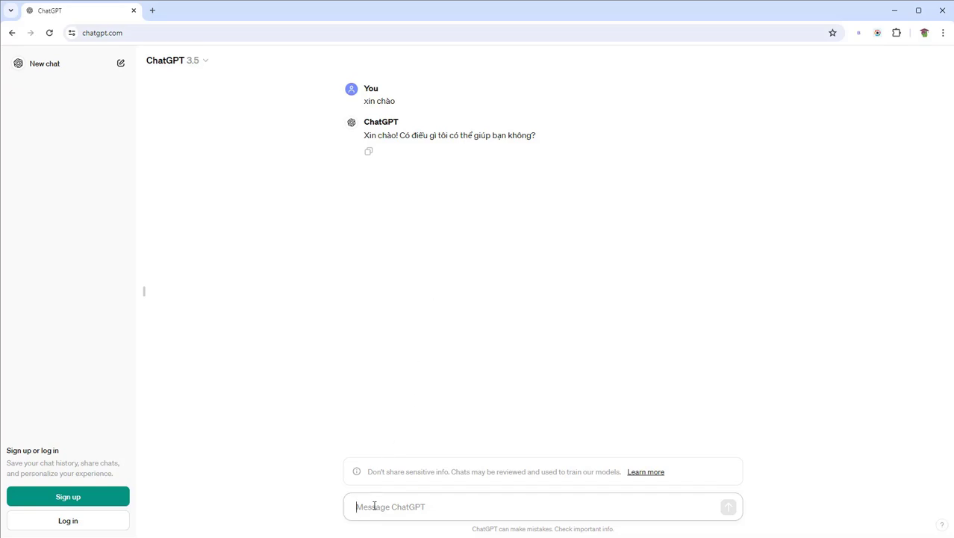
Send 'hello', then ask 'Do you know about java programming?' and get ChatGPT's Java overview
text(hello)
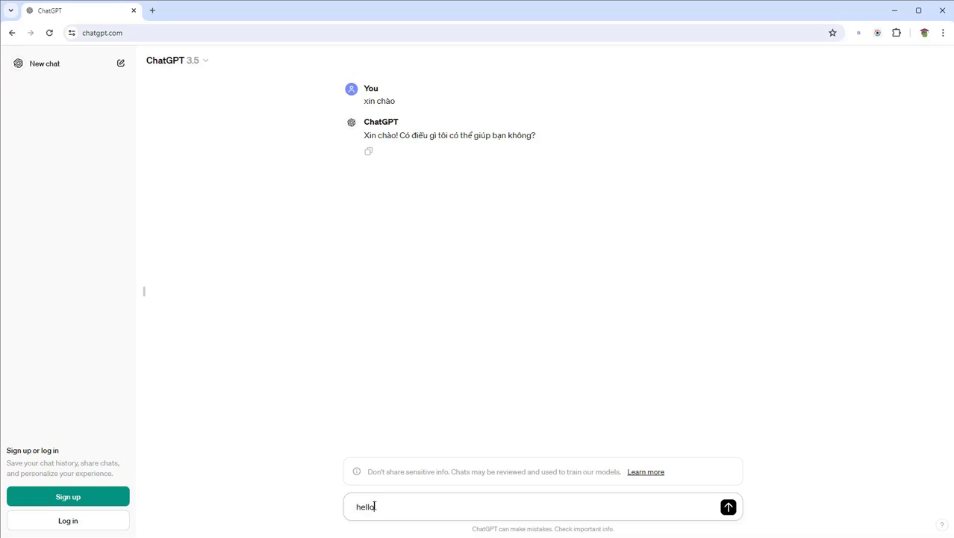
key(Return)
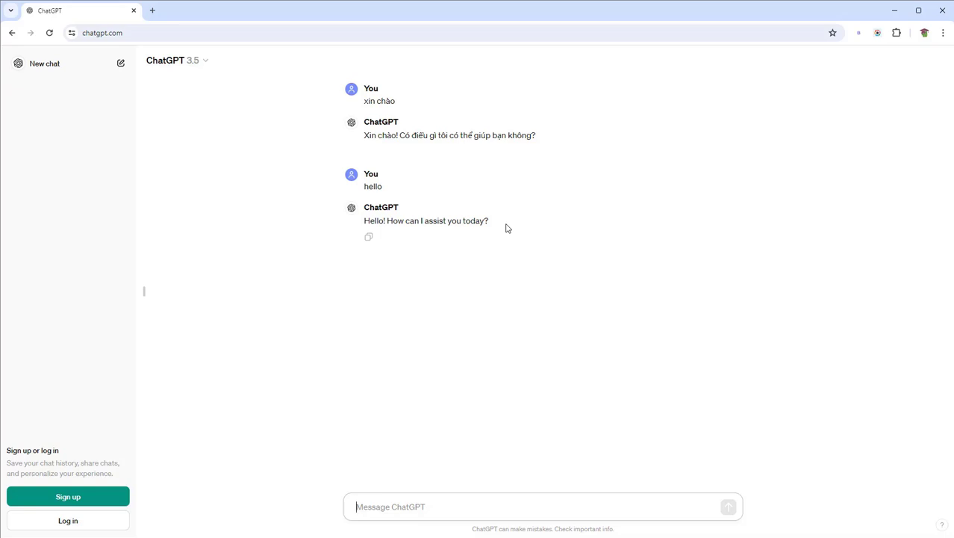
text(Do)
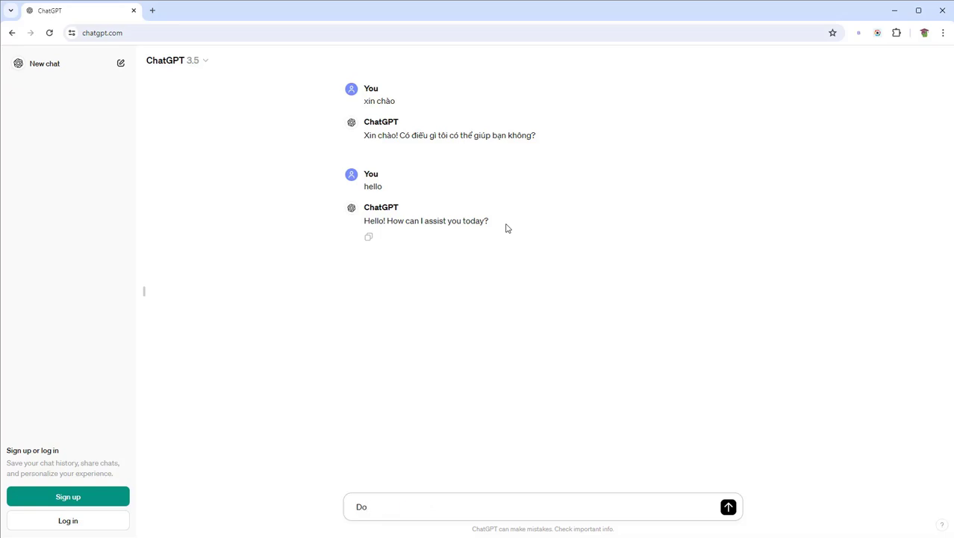
text( you know about java pr)
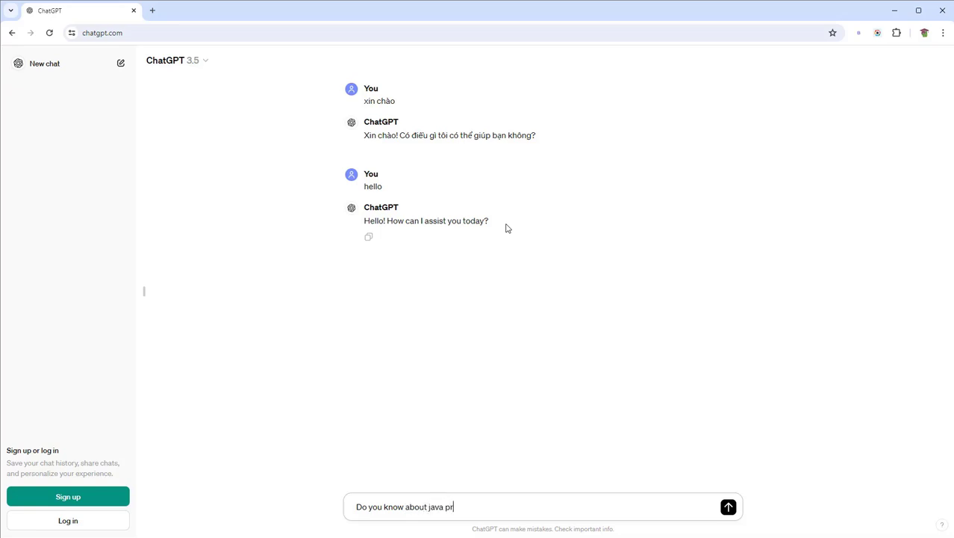
text(ogramming?)
key(Return)
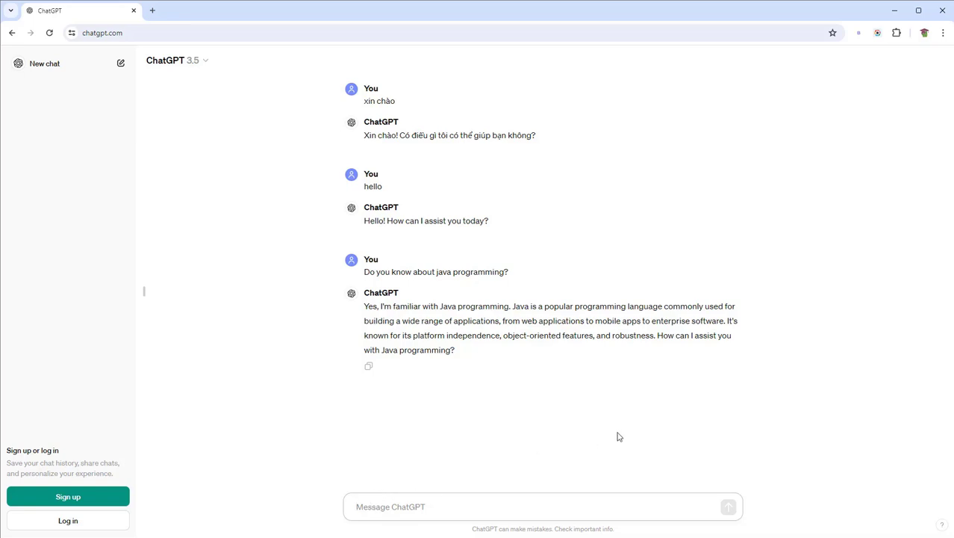
Ask ChatGPT for a Java class that prints 'Hello world' and get the HelloWorld example
text(Please)
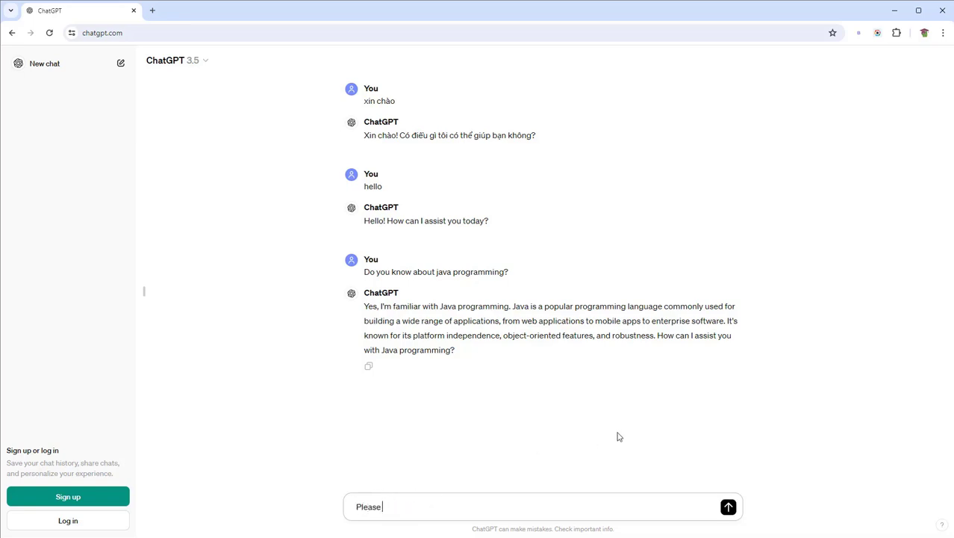
text( help me write a java class)
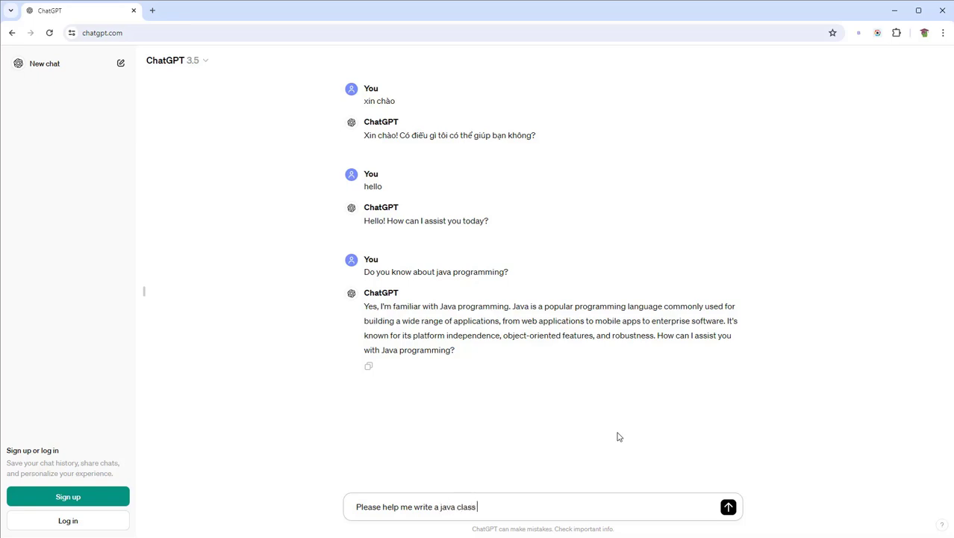
text( print a)
text( "")
text(Hello wo)
text(rld)
text( text)
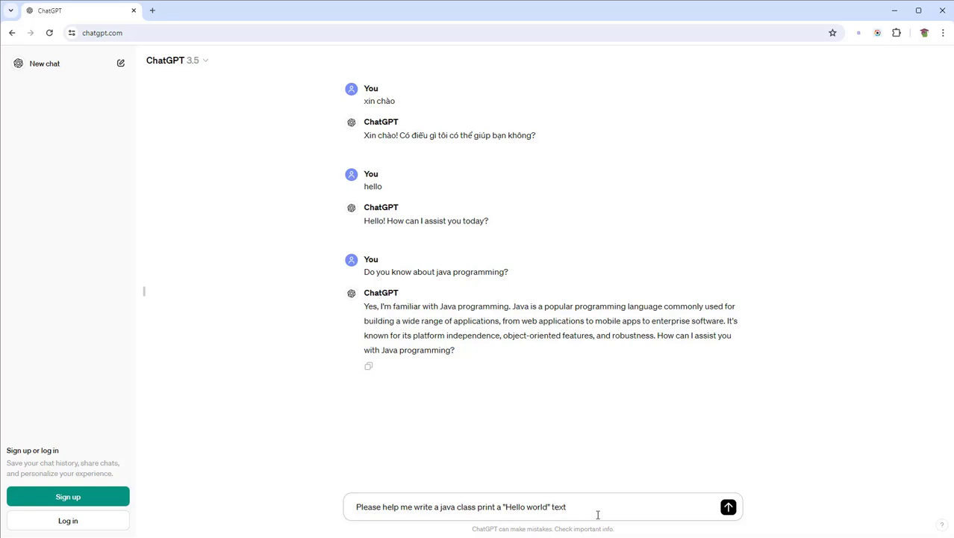
click(728, 507)
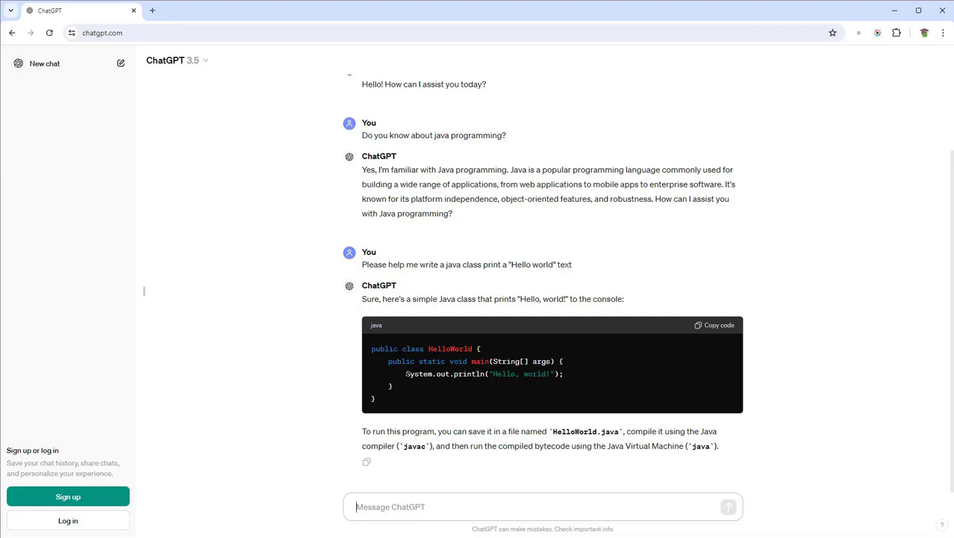
drag(406, 373, 594, 384)
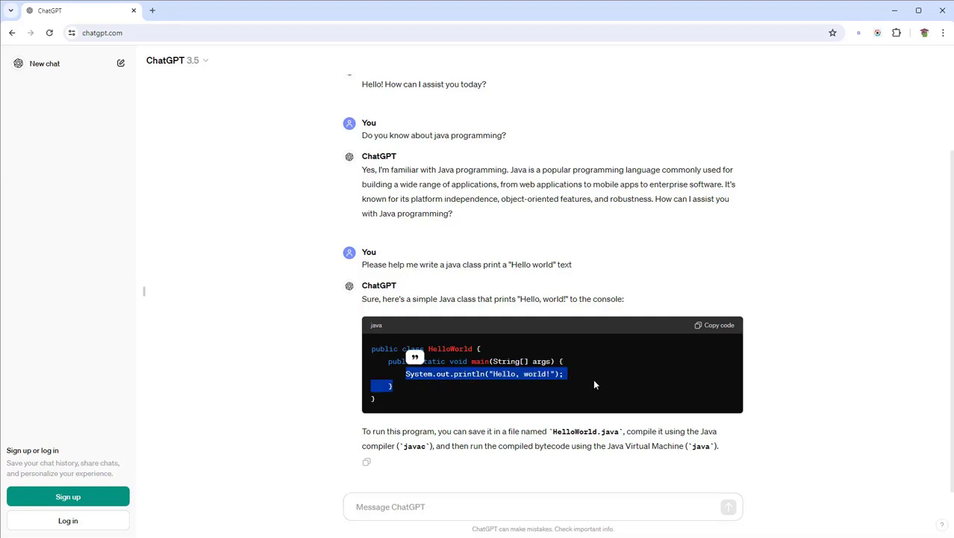
click(496, 383)
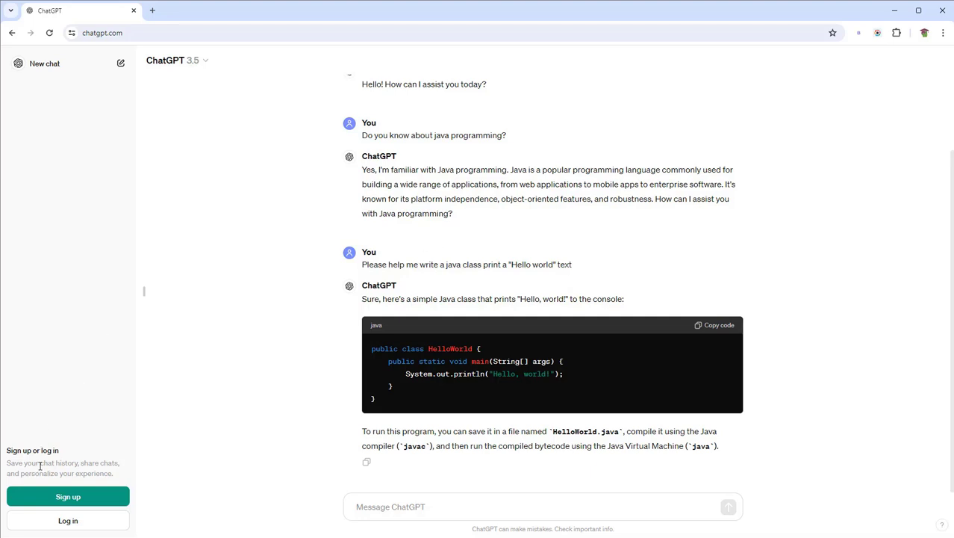
drag(39, 465, 116, 474)
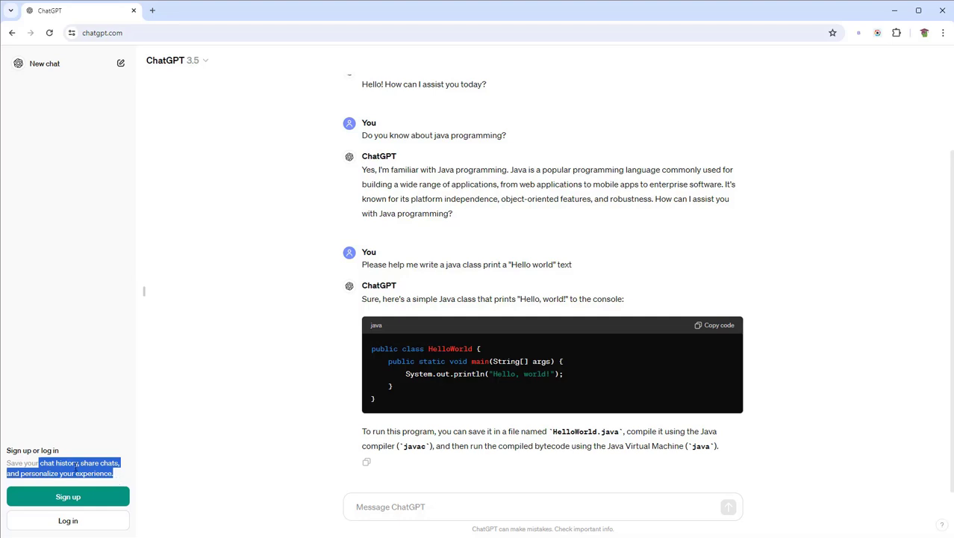
click(155, 462)
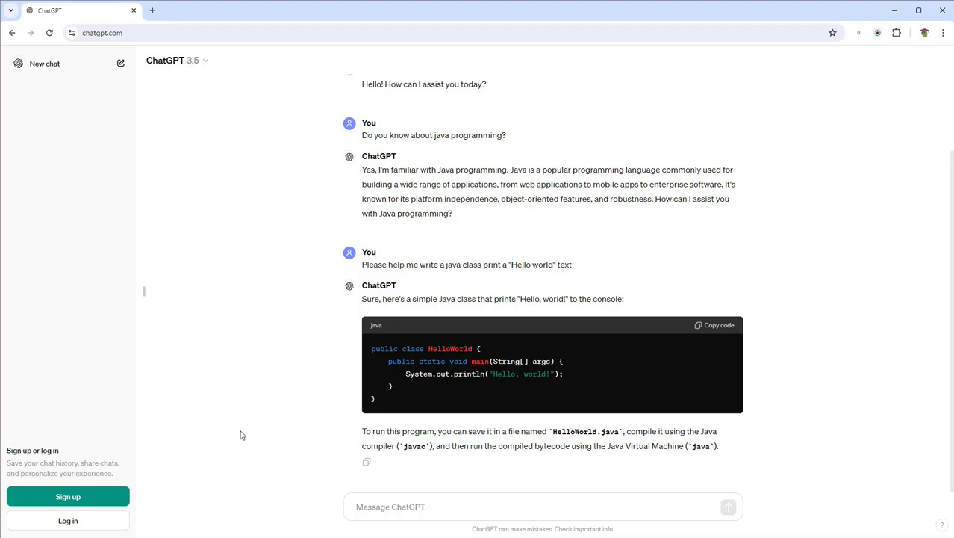
Start sign-up and submit the account's Gmail address chosen from the saved suggestion
click(78, 498)
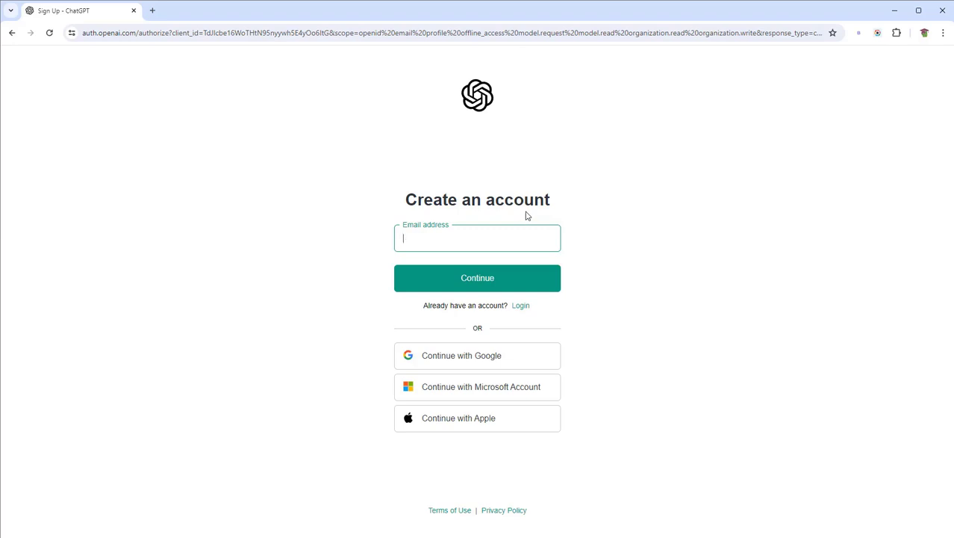
click(424, 236)
text(ma)
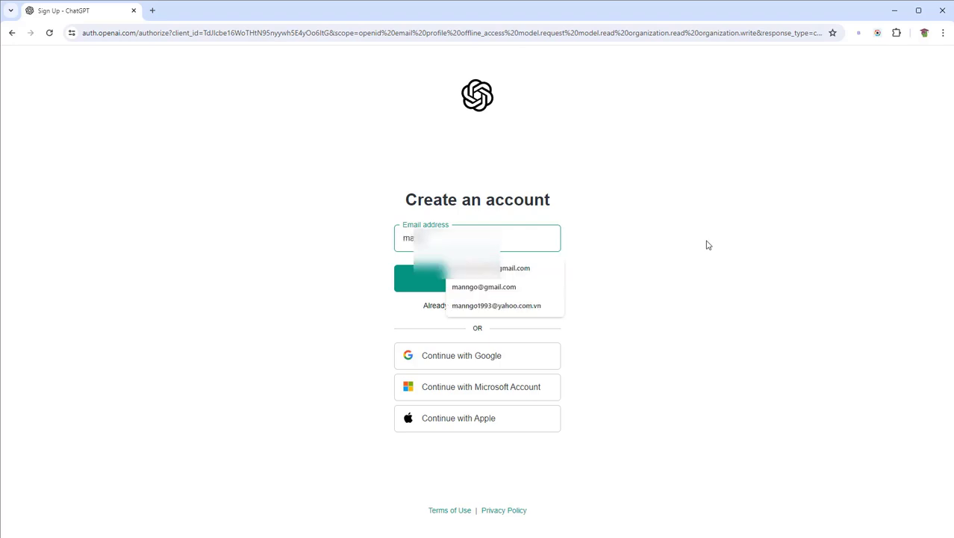
text(nhu)
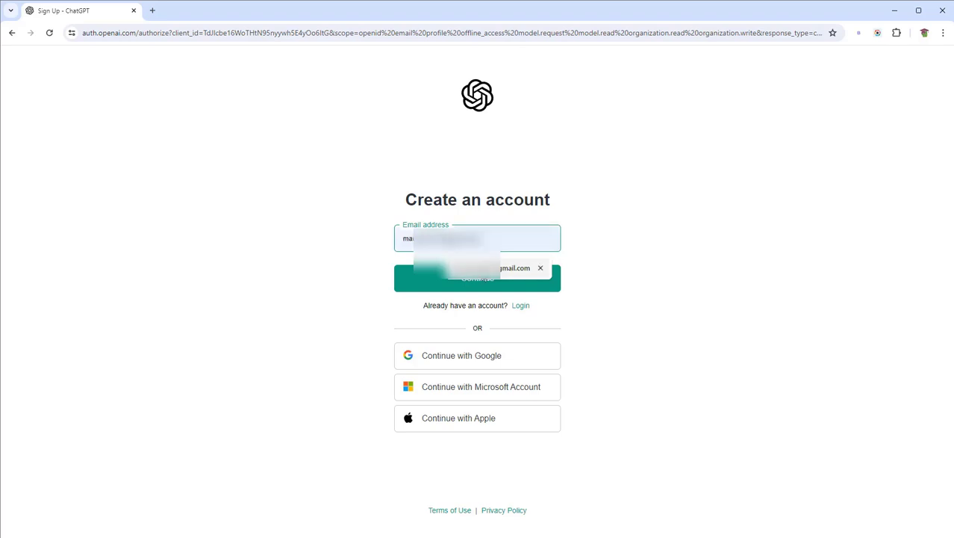
click(532, 266)
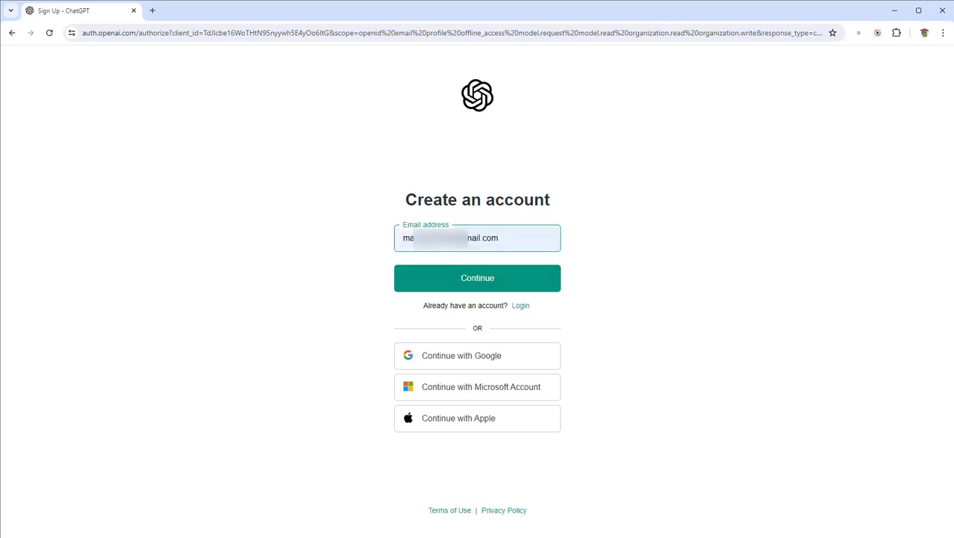
drag(501, 237, 396, 239)
click(700, 257)
click(480, 277)
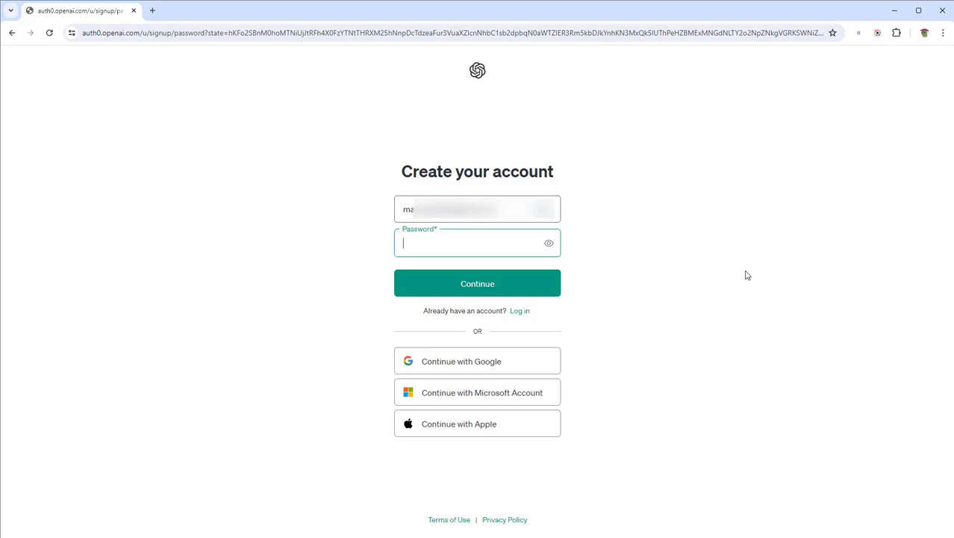
Submit a password of at least 12 characters and decline saving it in the browser
text(••••••)
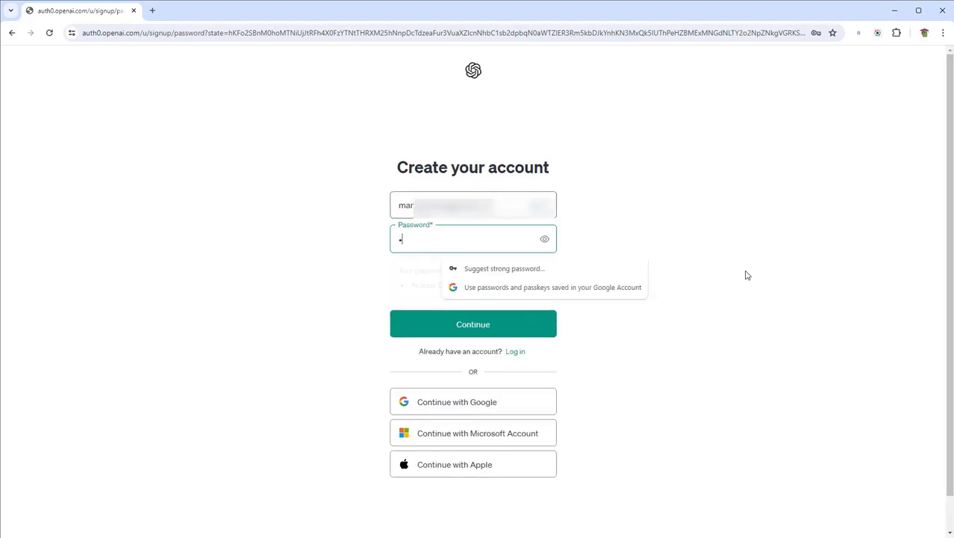
text(•••••••••)
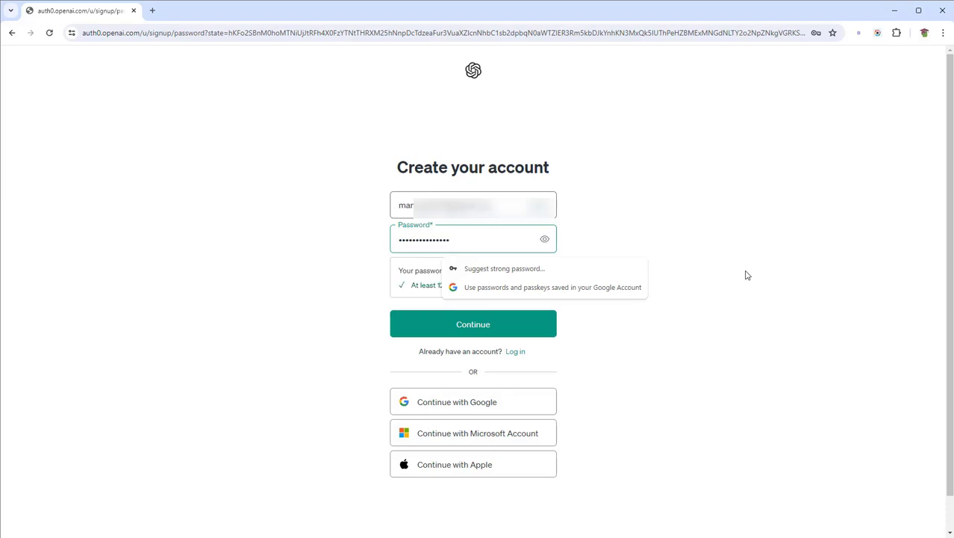
text(•)
click(746, 275)
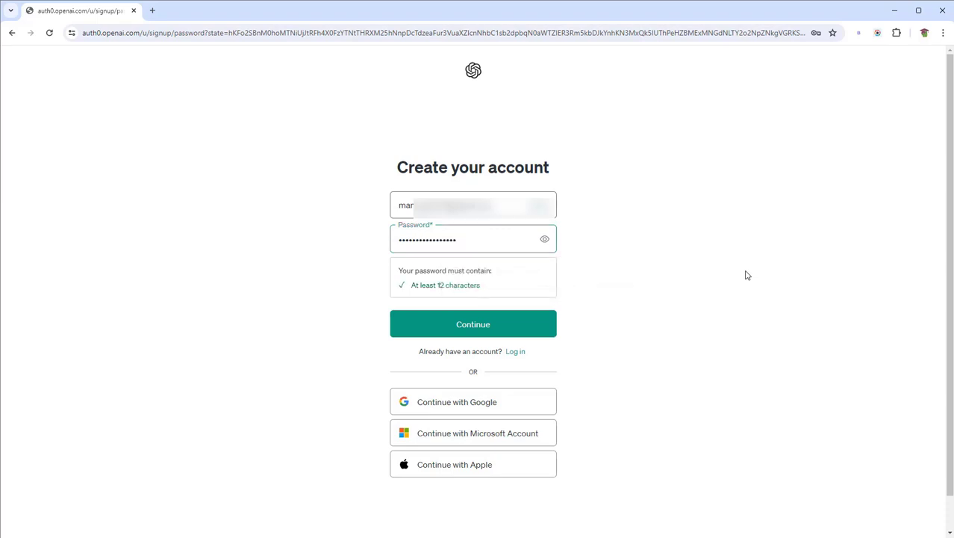
click(470, 324)
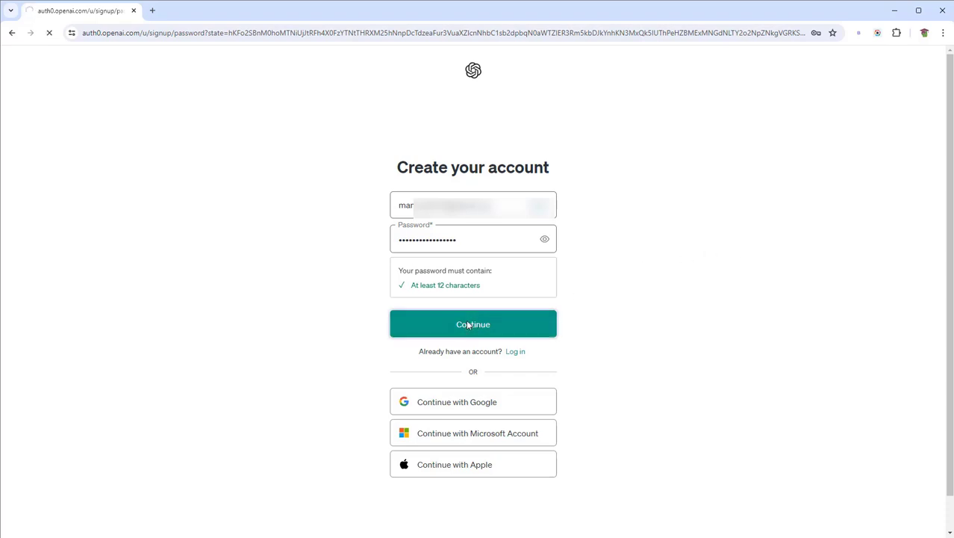
click(824, 194)
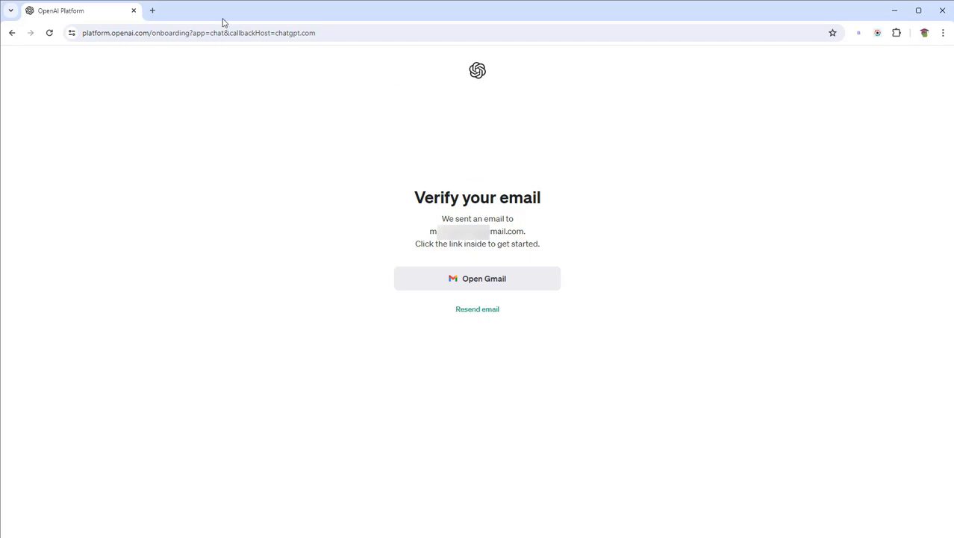
In a new tab, open Gmail and the 'OpenAI - Verify your email' message
click(155, 12)
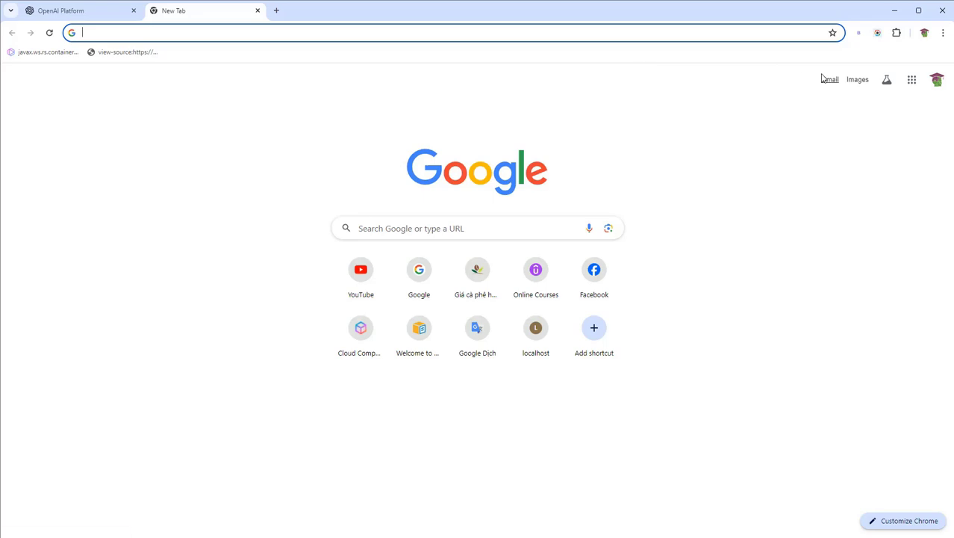
click(824, 78)
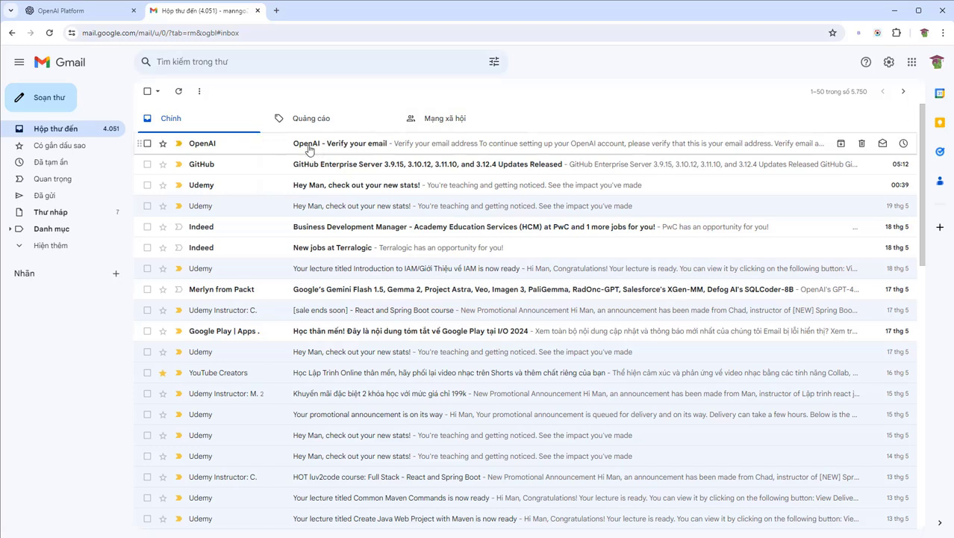
click(362, 145)
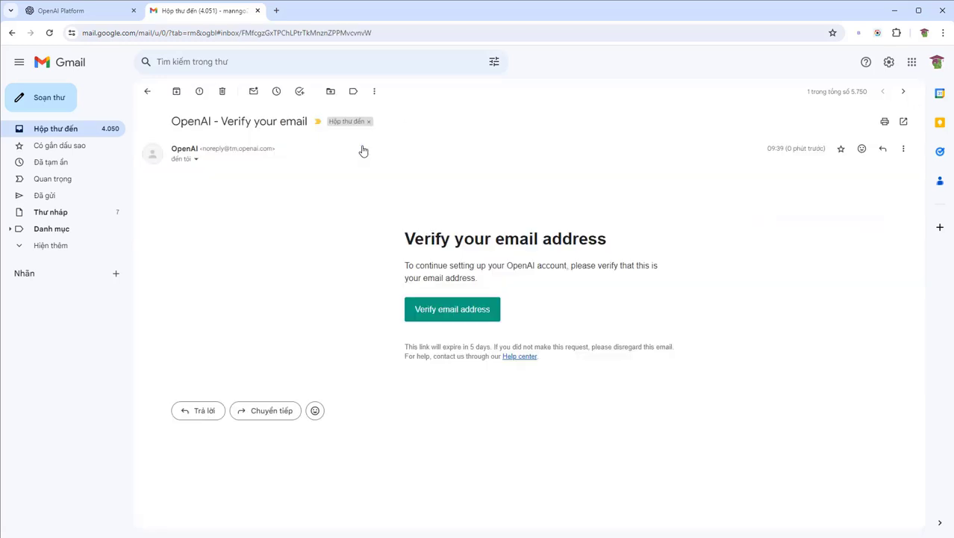
Verify the e-mail address, enter the user's full name and birthday, and agree to the terms
click(450, 317)
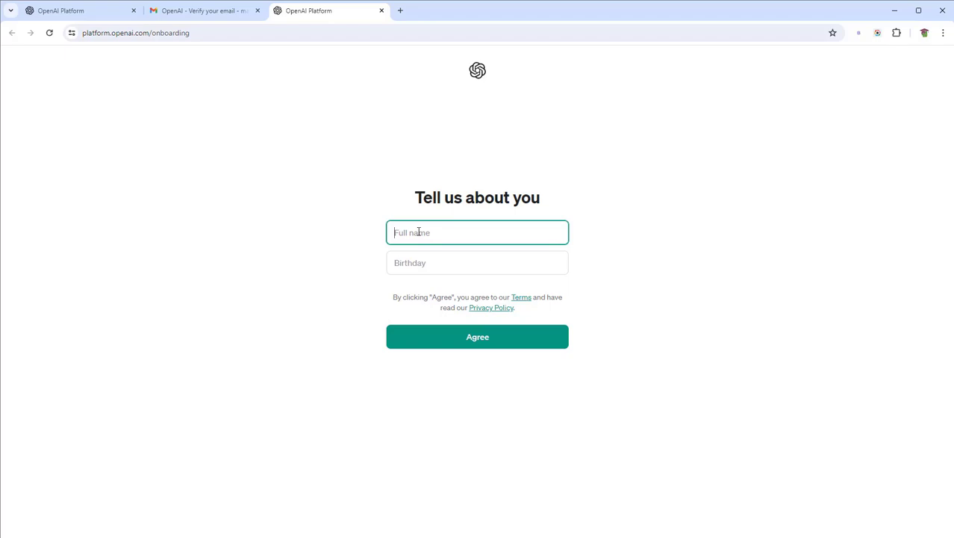
text(Man )
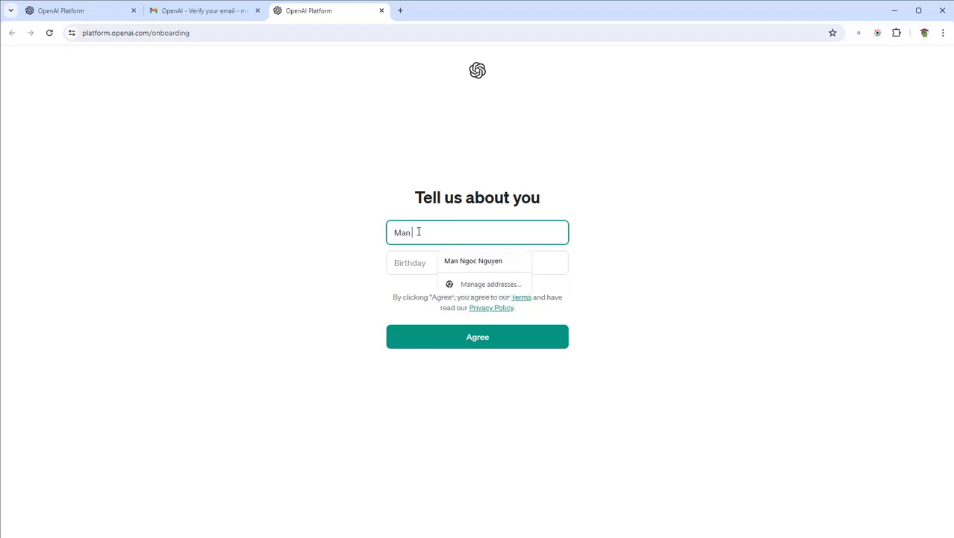
text(Nguyen)
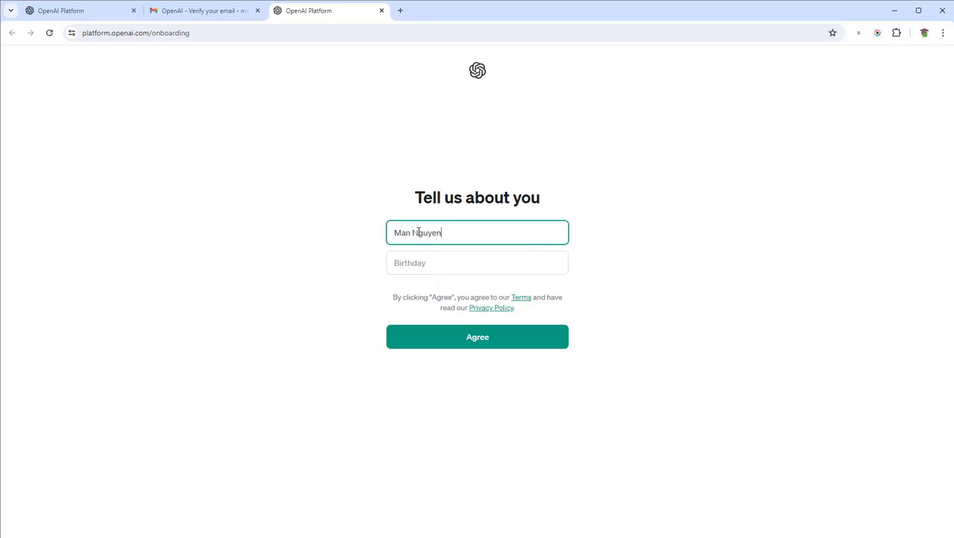
click(420, 264)
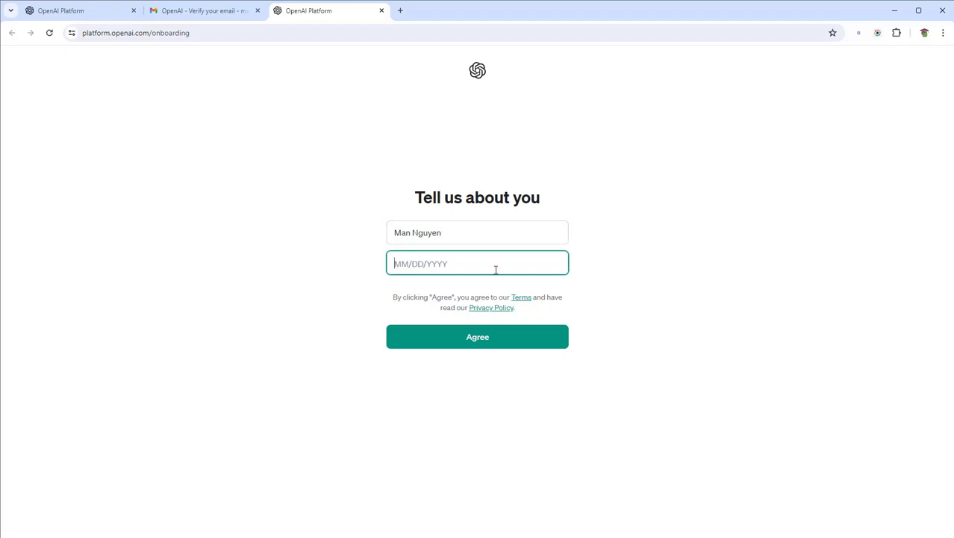
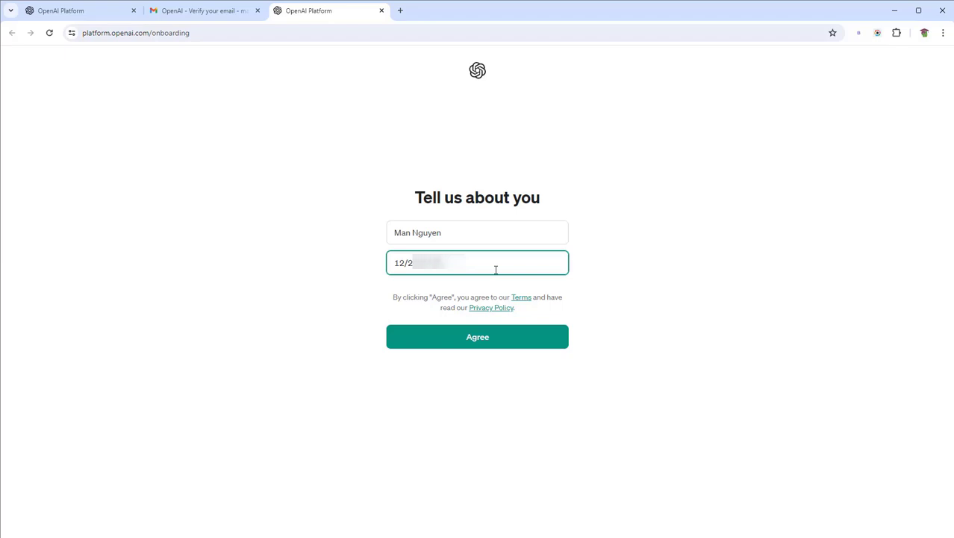
click(615, 280)
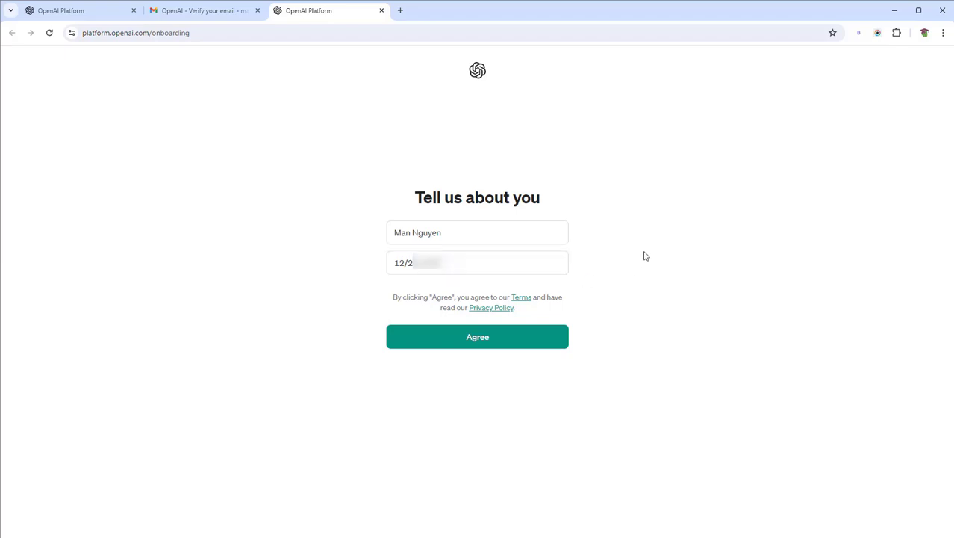
click(472, 340)
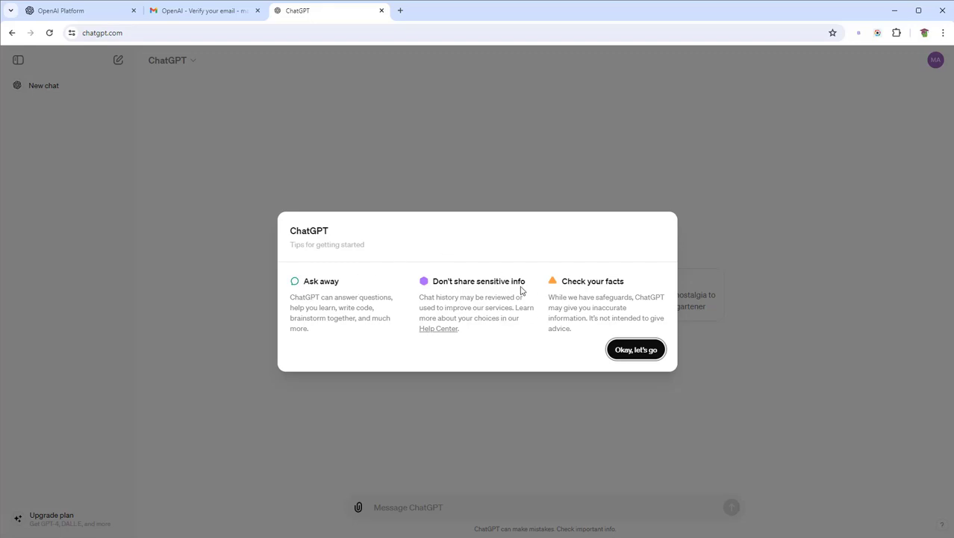
Accept the 'Okay, let's go' tips and close the 'Introducing GPT-4o' dialog
click(637, 351)
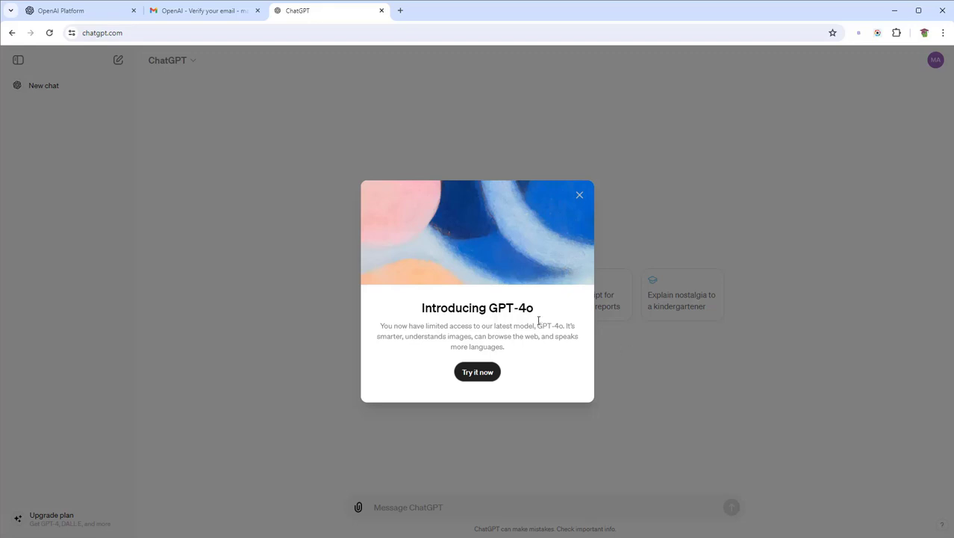
click(580, 198)
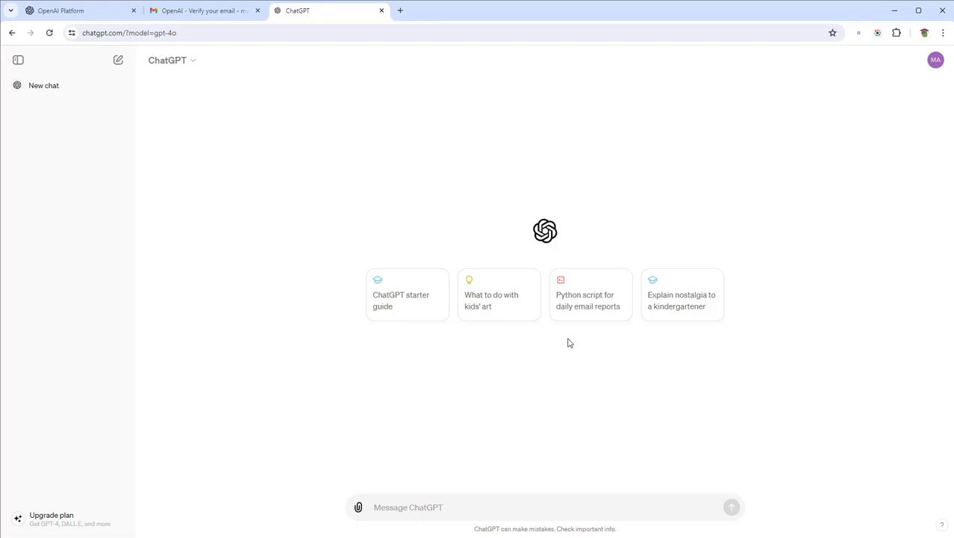
Send 'hello' in a new chat and get 'Hello! How can I assist you today?'
click(402, 507)
text(hello)
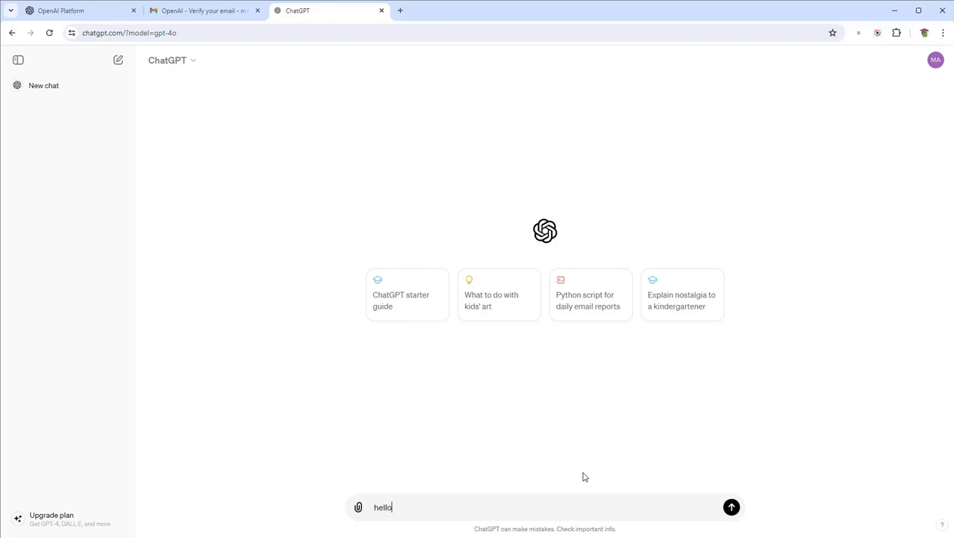
key(Return)
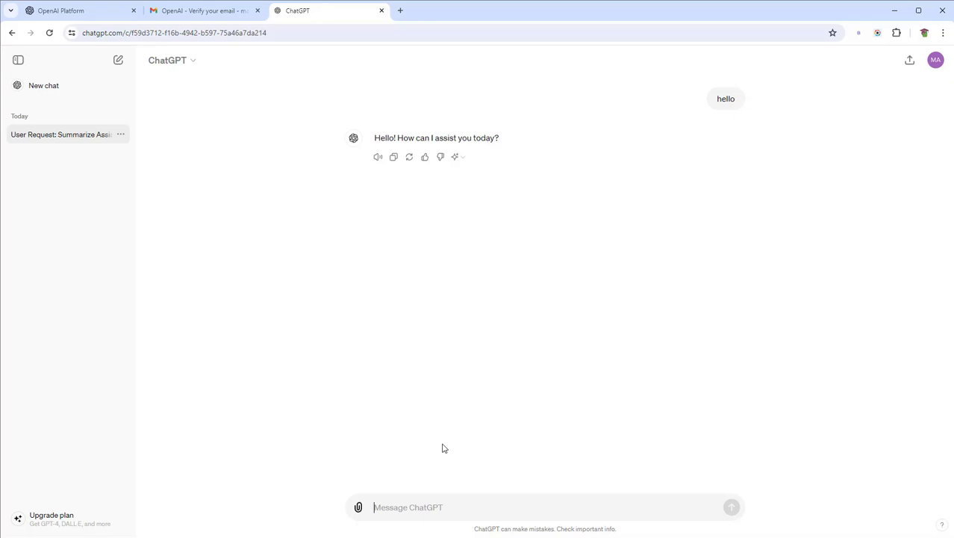
Go to the Udemy website in a new browser tab
click(402, 12)
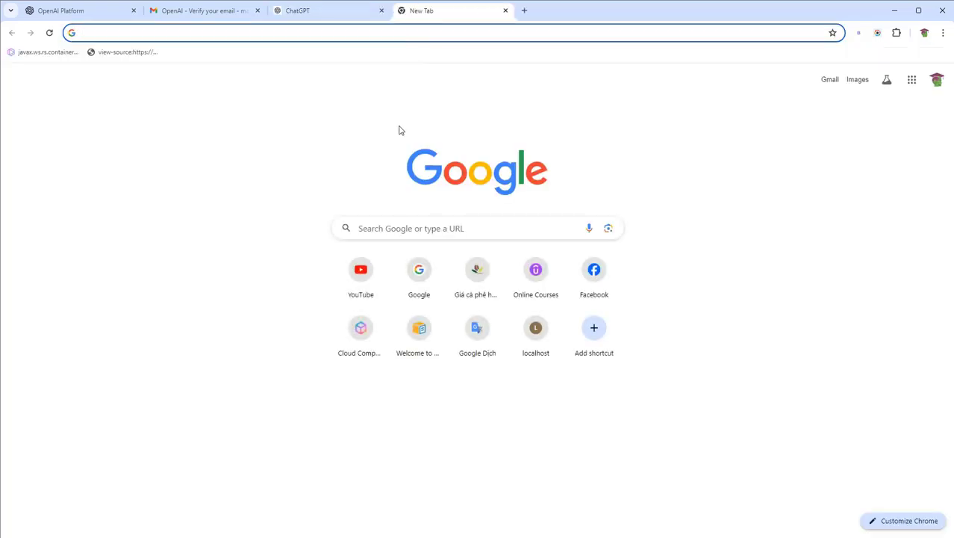
text(u)
key(Return)
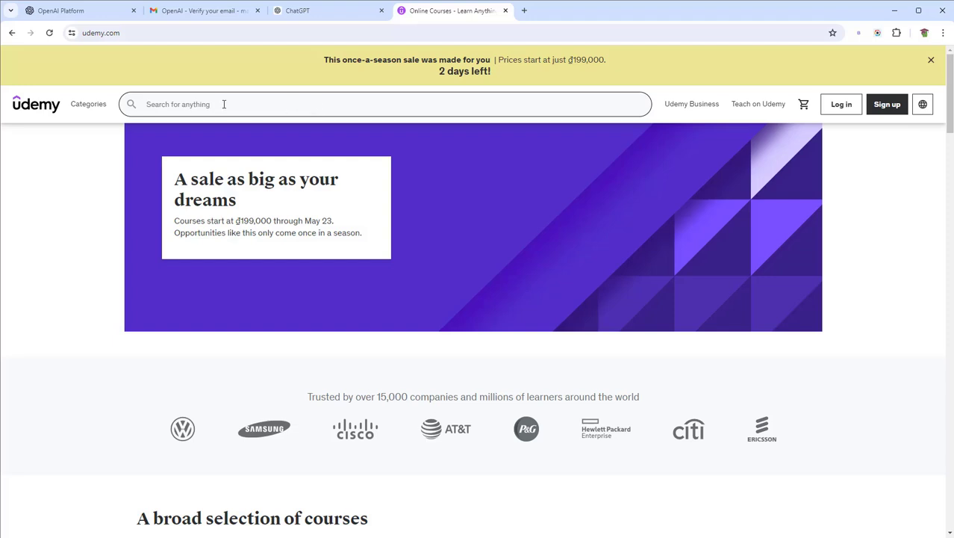
Search Udemy for the instructor's name and open the React Hooks and Bootstrap course
text(man nguyen)
key(Return)
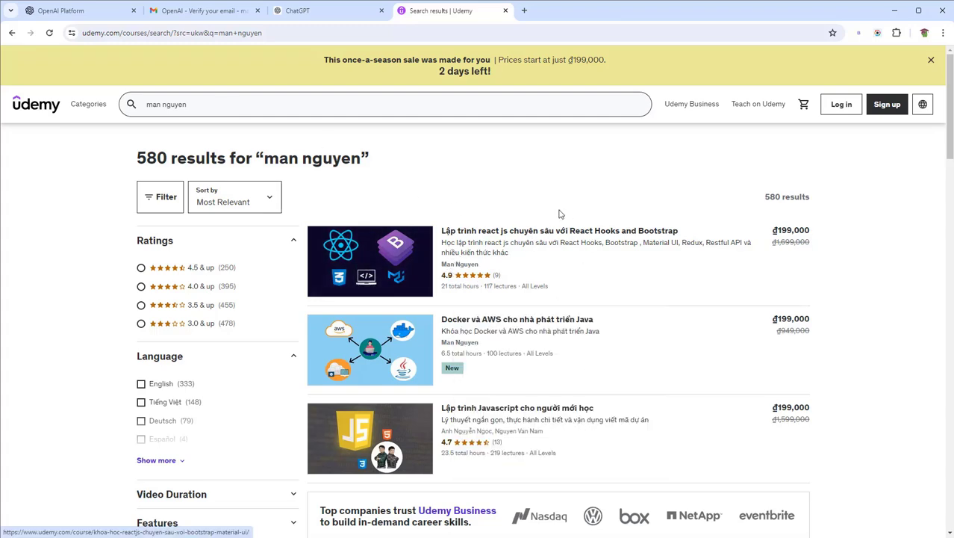
mouse_move(503, 241)
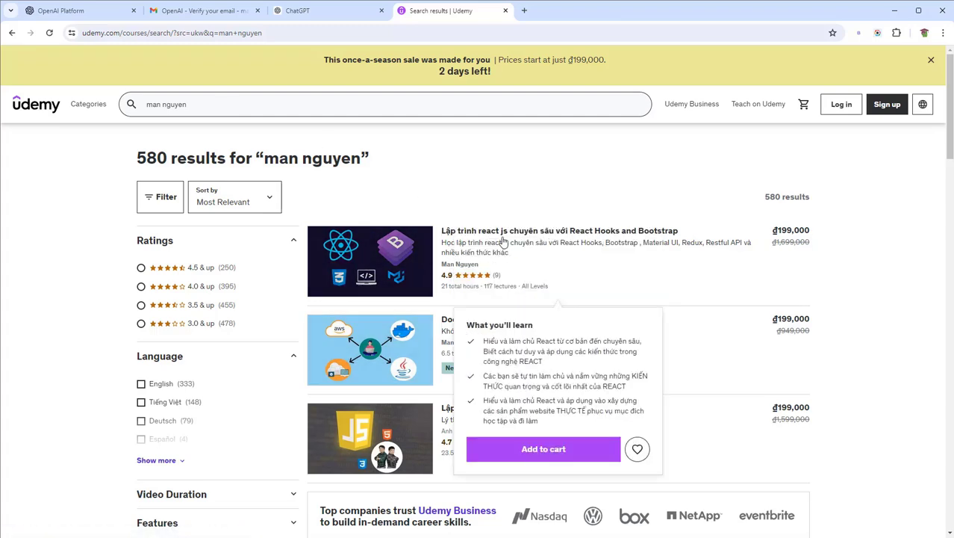
mouse_move(434, 340)
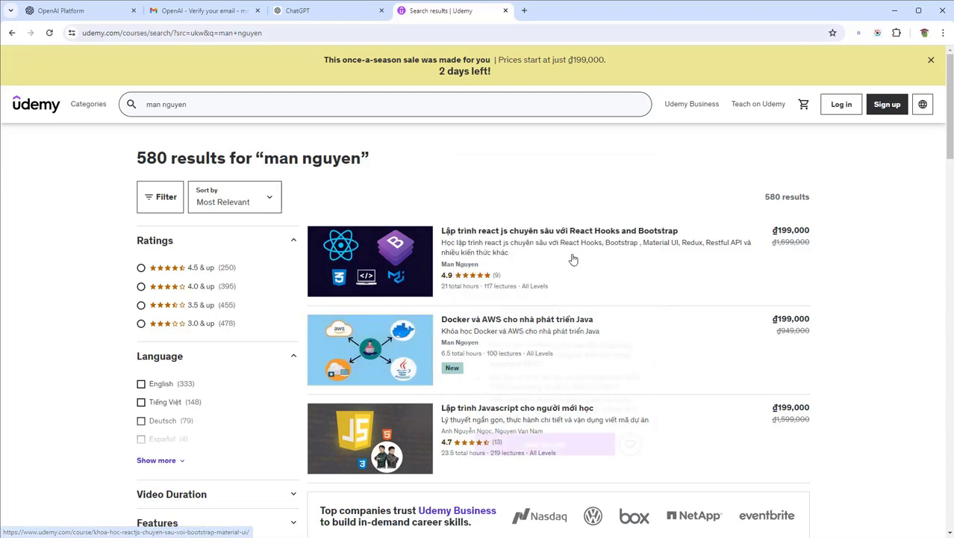
click(464, 267)
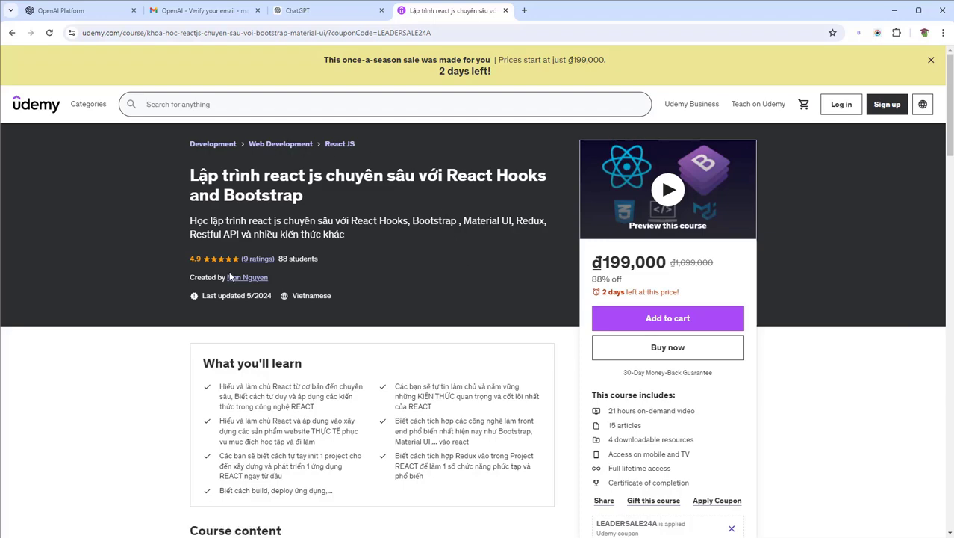
Follow the course's 'Created by' link to the Instructor section and open the instructor's profile
click(236, 277)
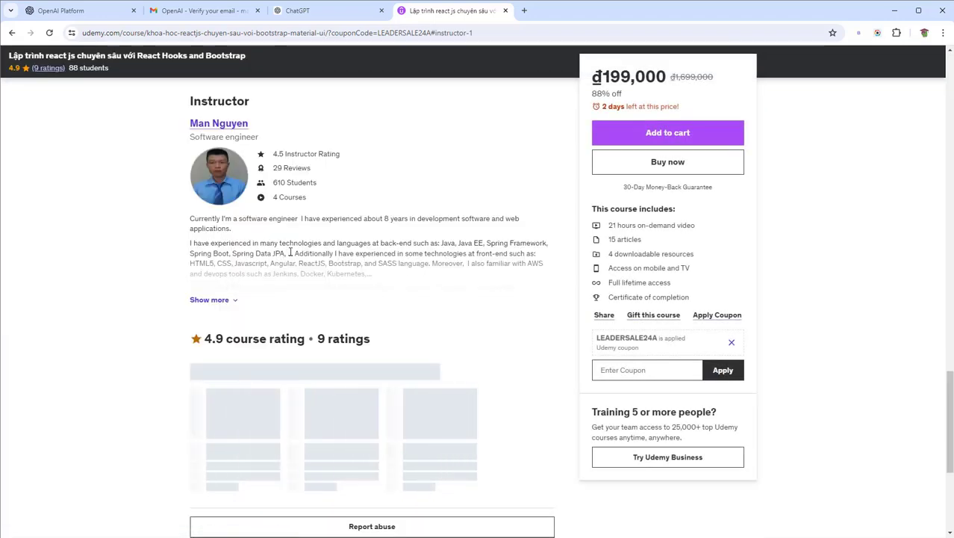
scroll(290, 254, down, 4)
scroll(291, 254, up, 5)
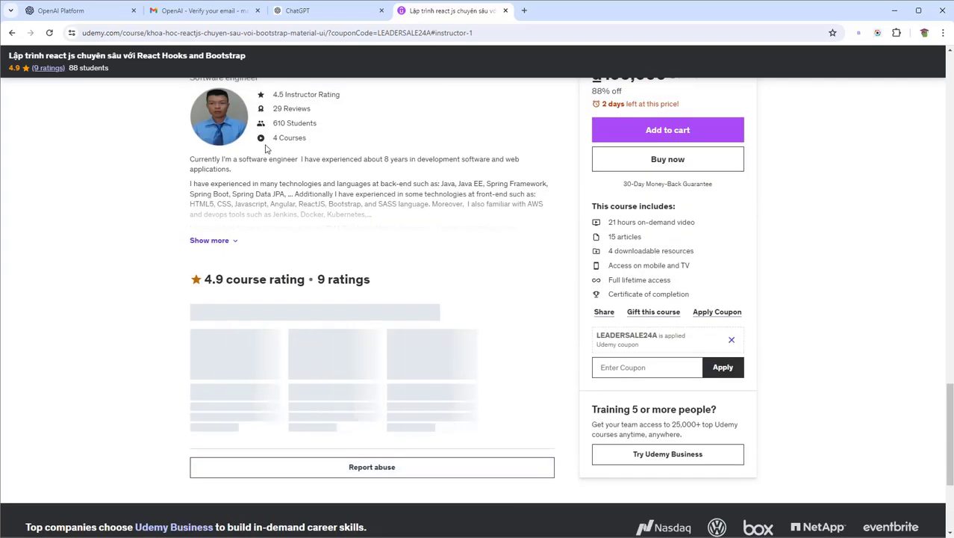
click(224, 221)
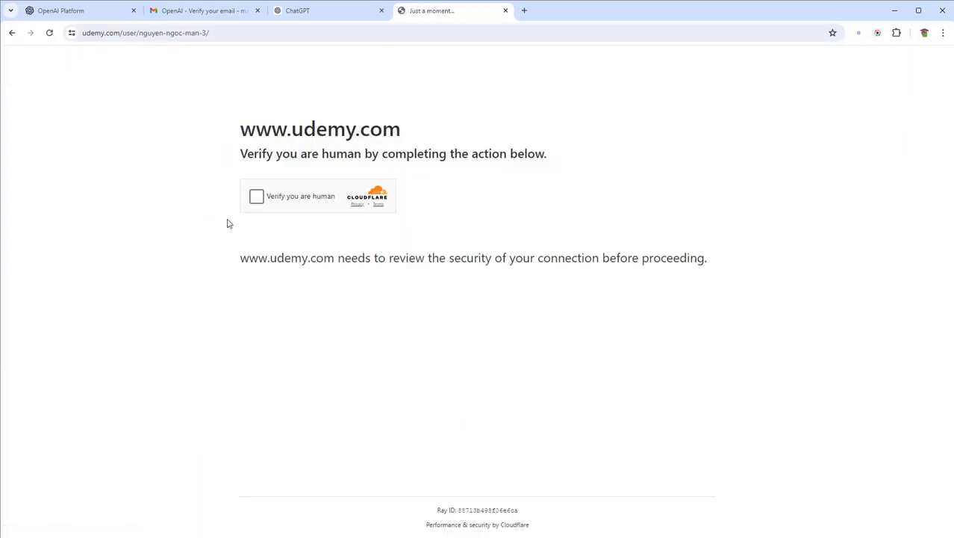
Pass the Cloudflare human check and review the profile's 610 students, 29 reviews and four courses
click(255, 199)
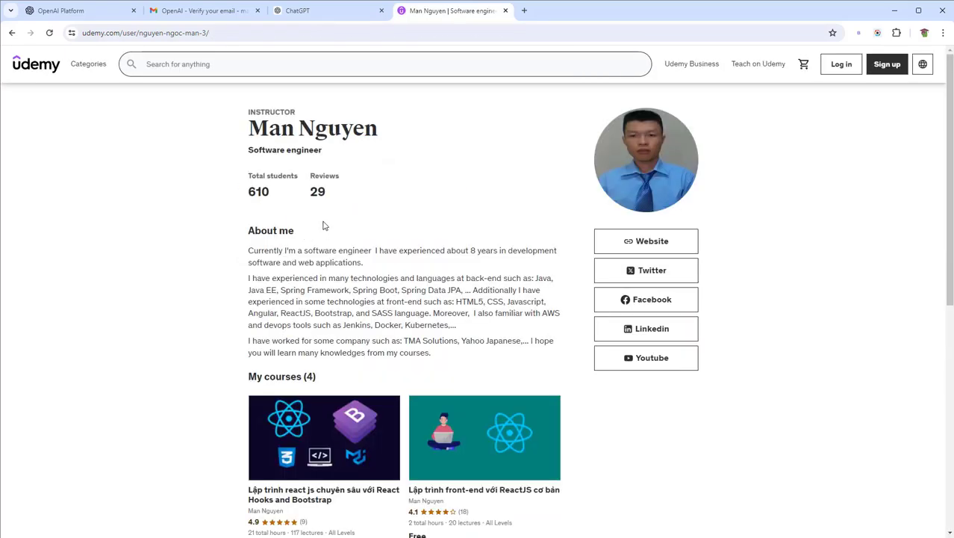
scroll(326, 224, down, 4)
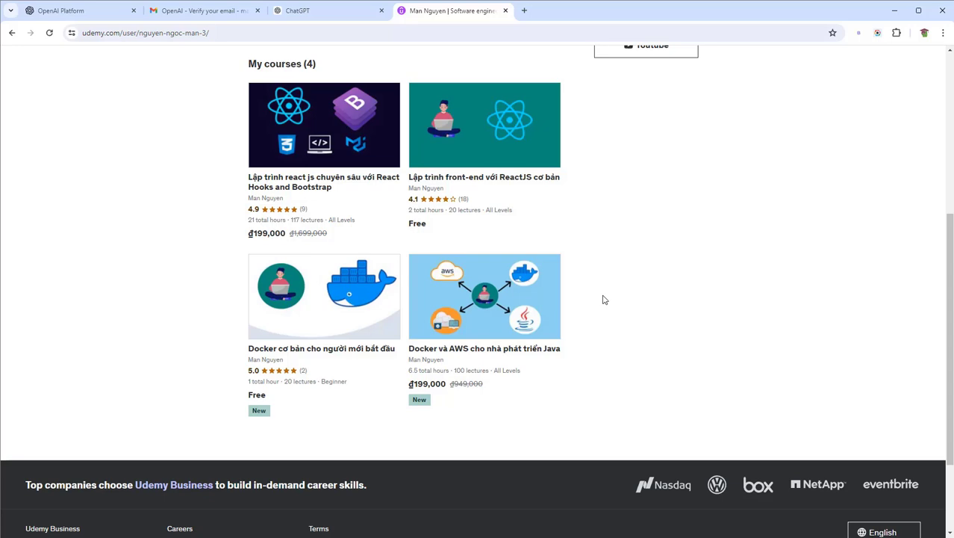
scroll(605, 300, up, 2)
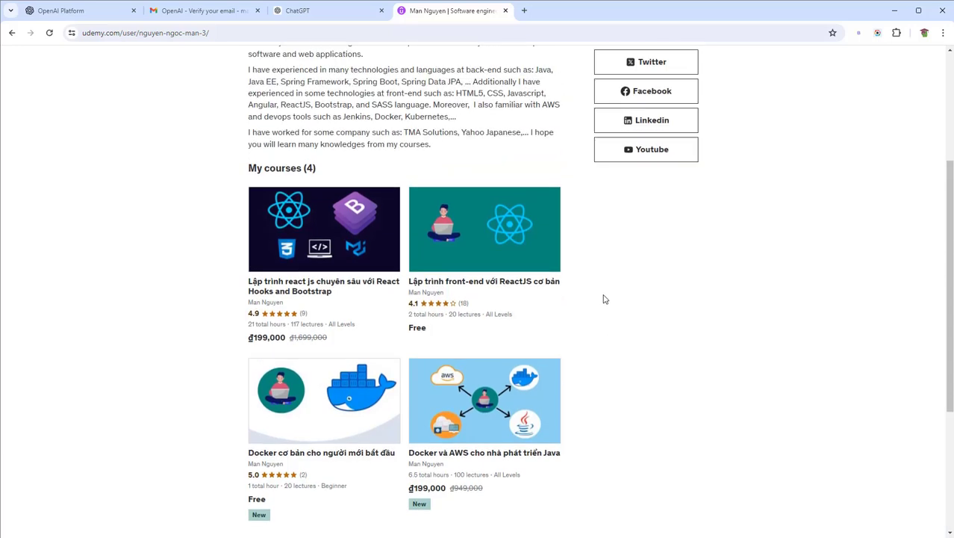
scroll(604, 299, up, 4)
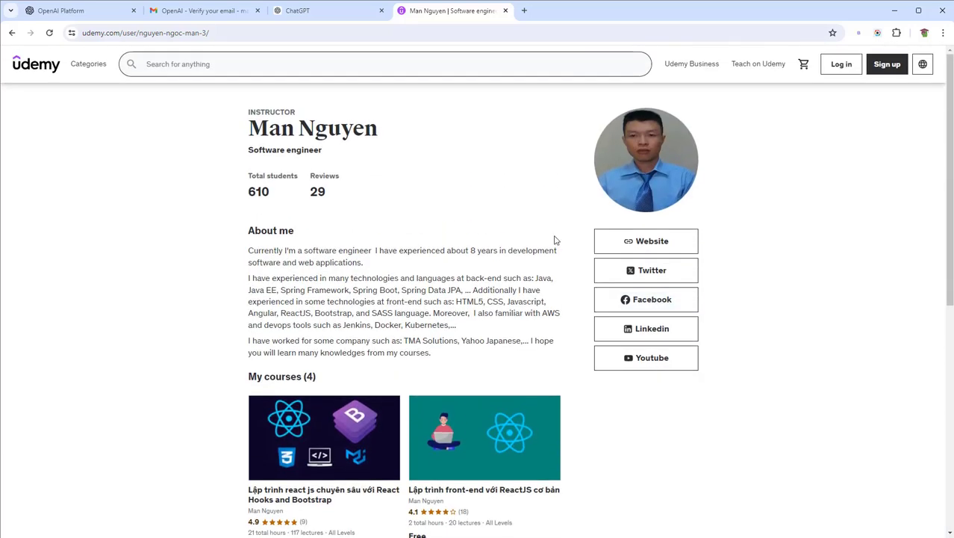